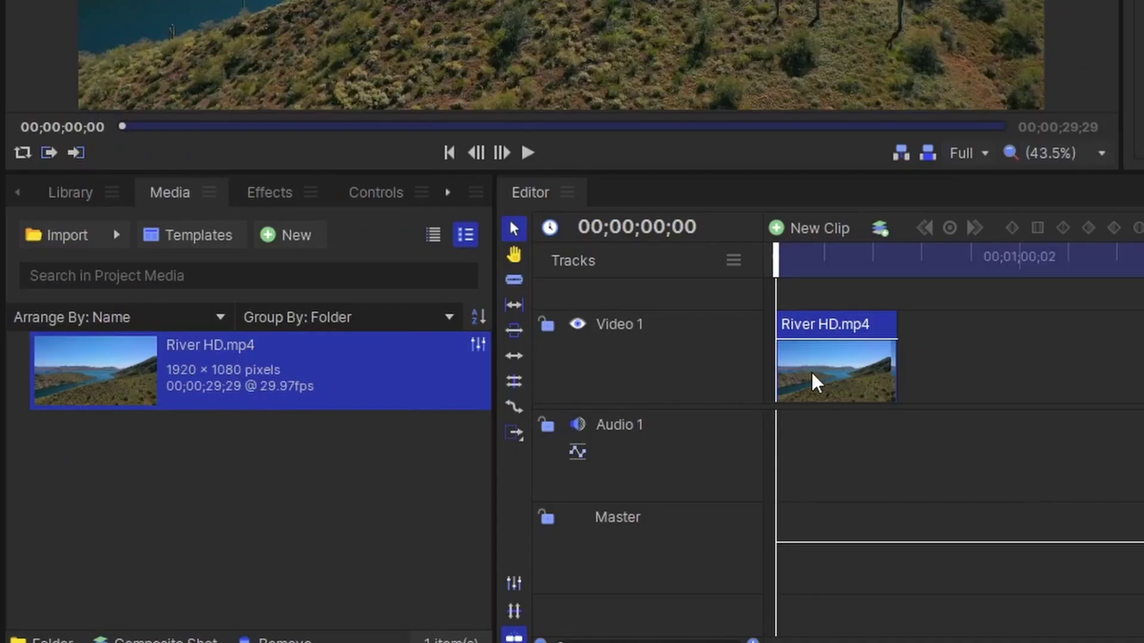
Delete the River HD.mp4 clip from the Video 1 track
key("Delete")
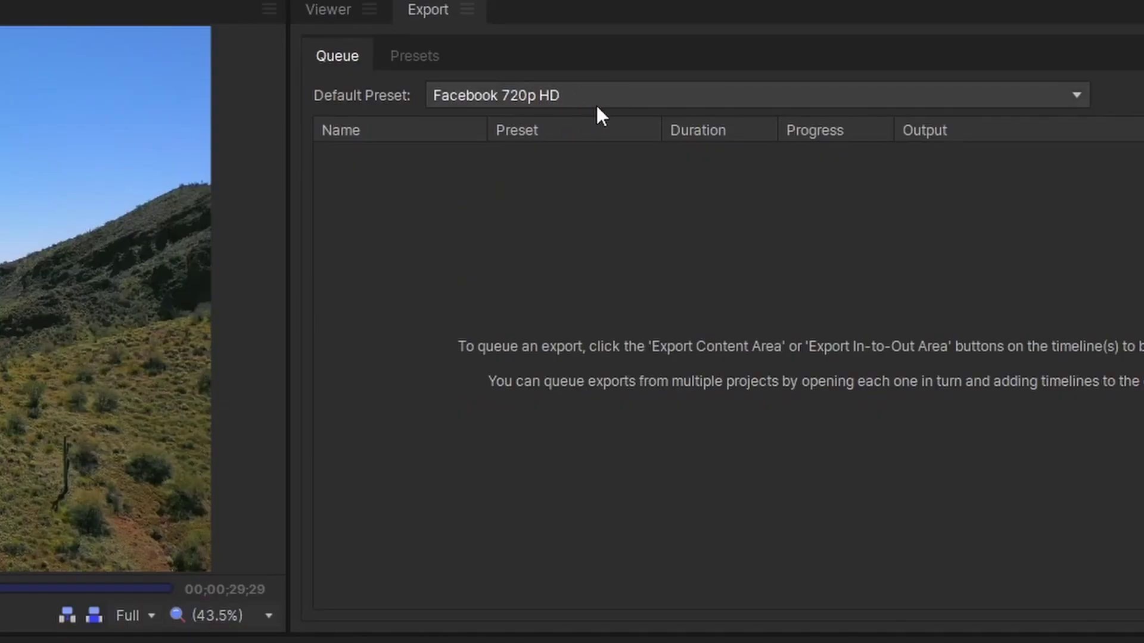
Choose YouTube 1080p HD as the Export Queue's default preset
left_click(526, 98)
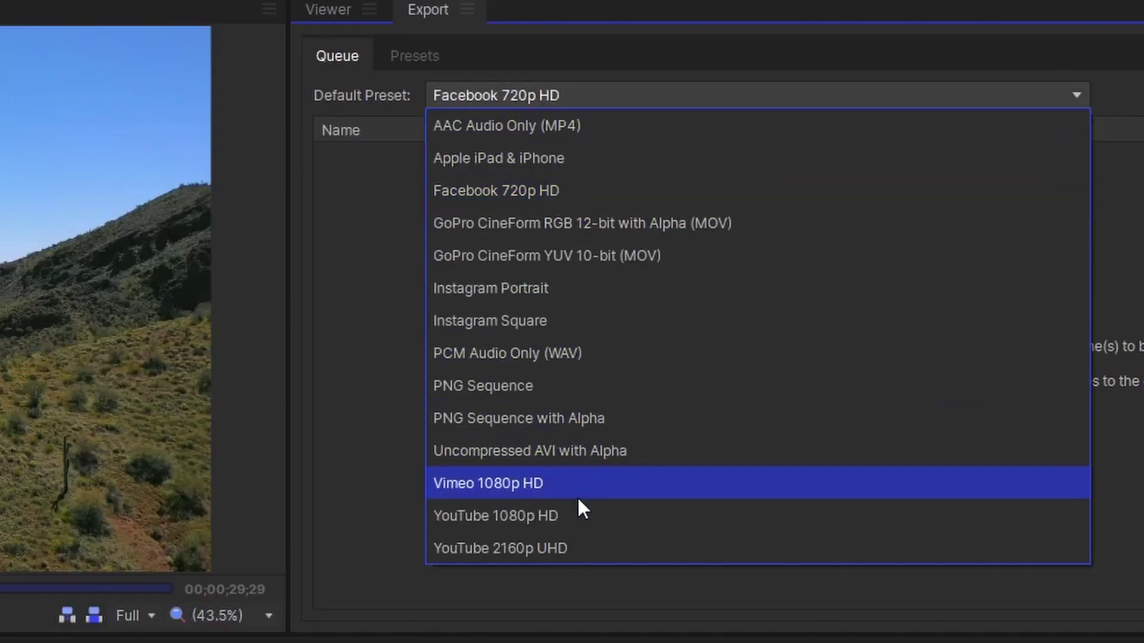
left_click(584, 517)
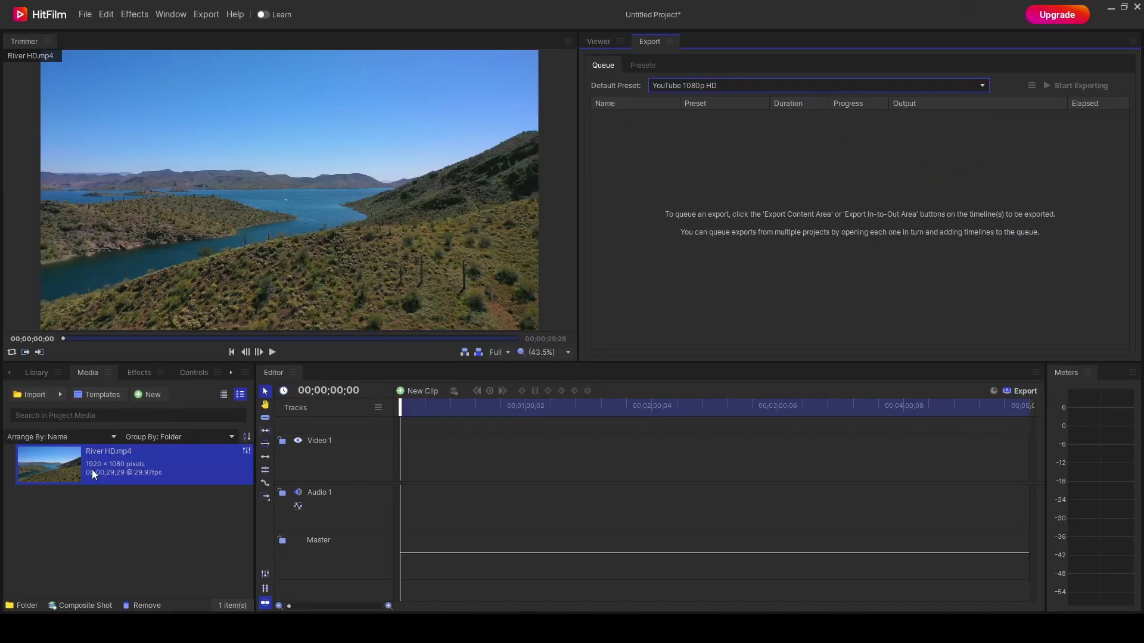
Play River HD.mp4 in the Trimmer and pause it around 00;00;13;15
left_click(271, 353)
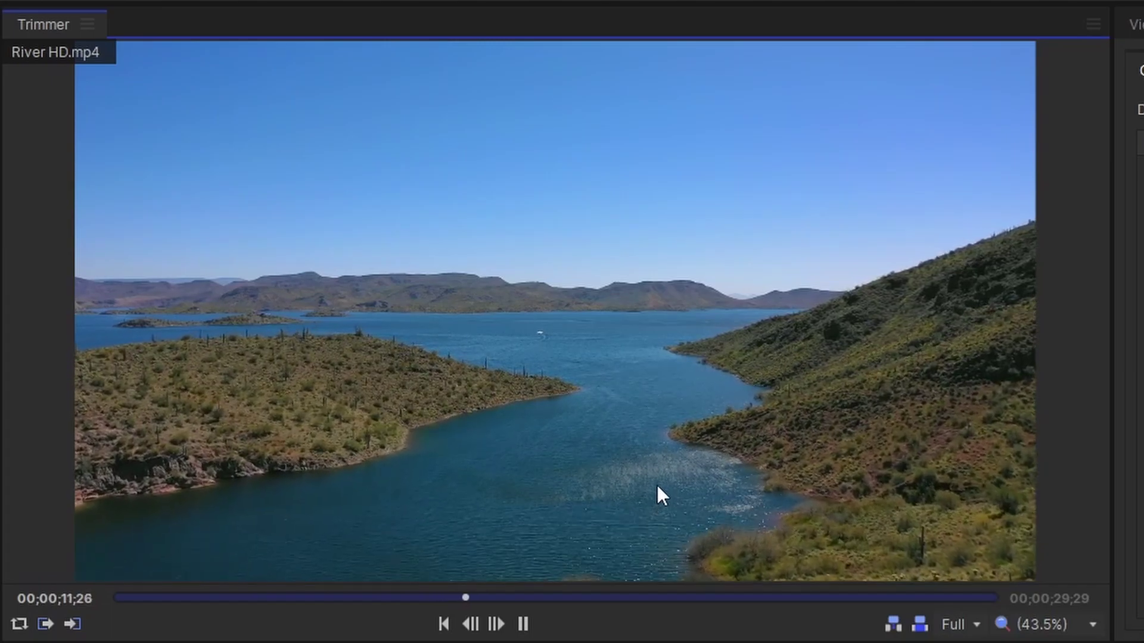
left_click(523, 626)
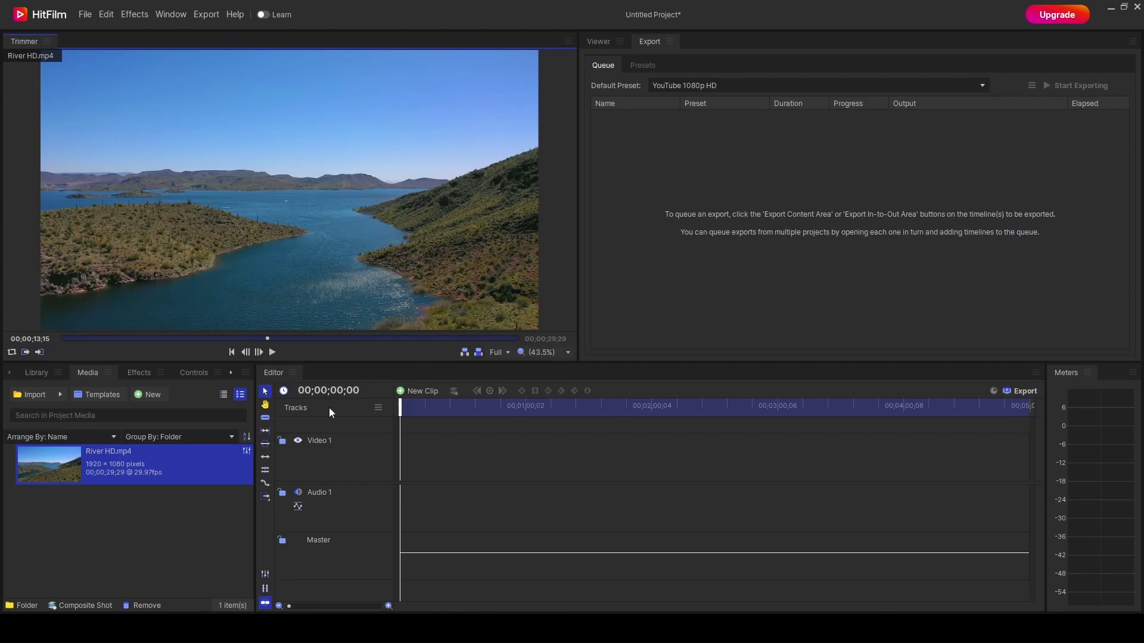
Place River HD.mp4 on Video 1 at 00;00;00;00 and play the timeline in the Viewer
left_click_drag(435, 338, 151, 469)
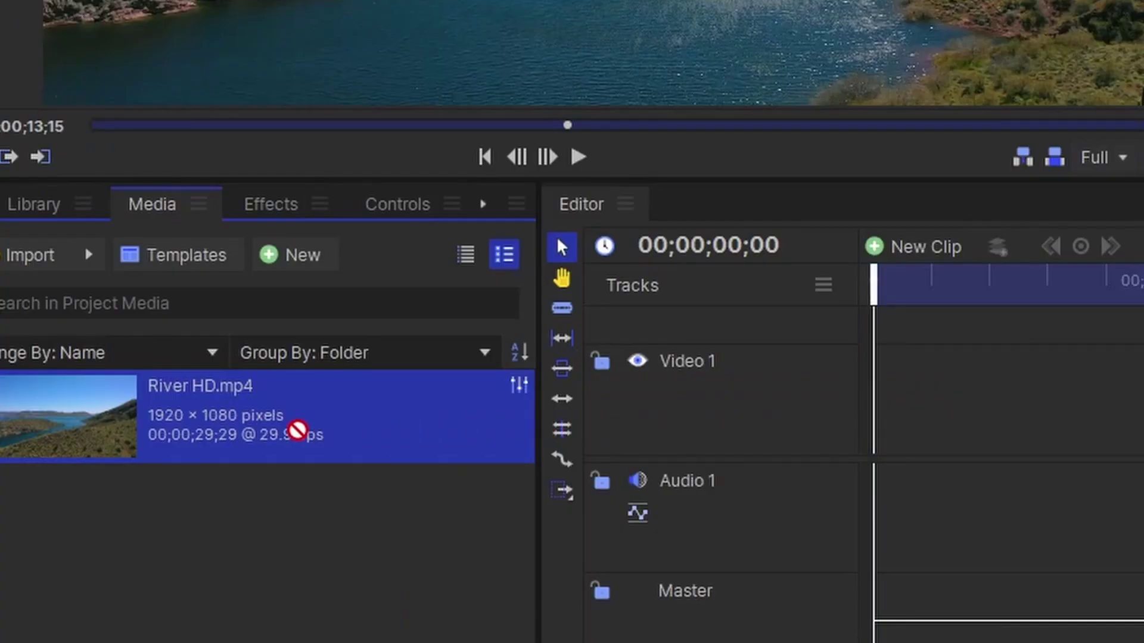
left_click_drag(296, 430, 881, 392)
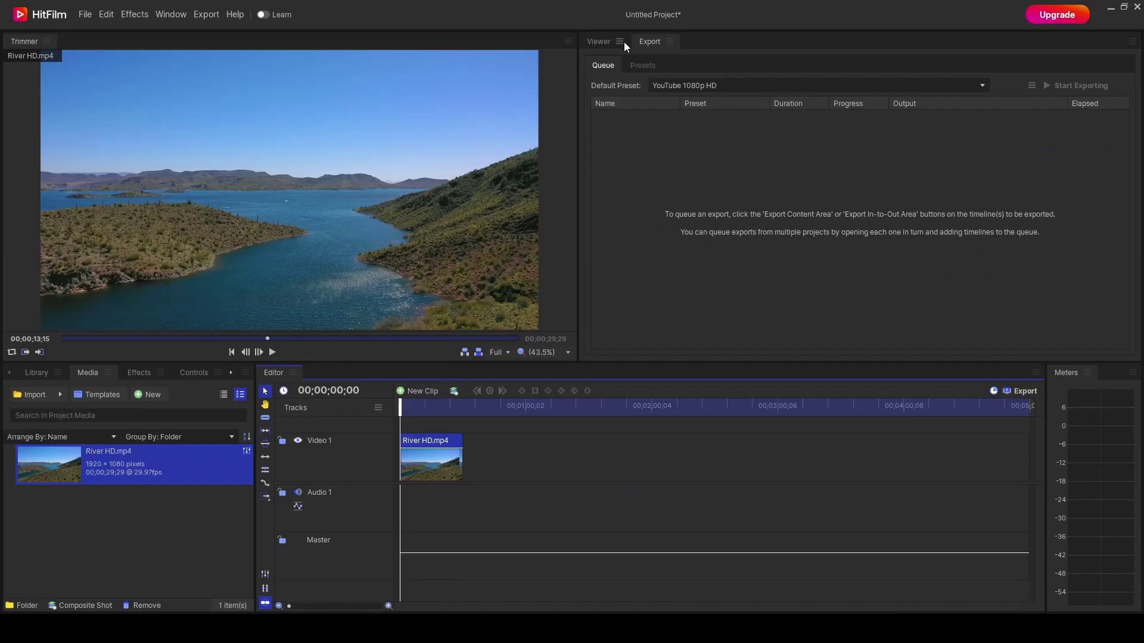
left_click(599, 43)
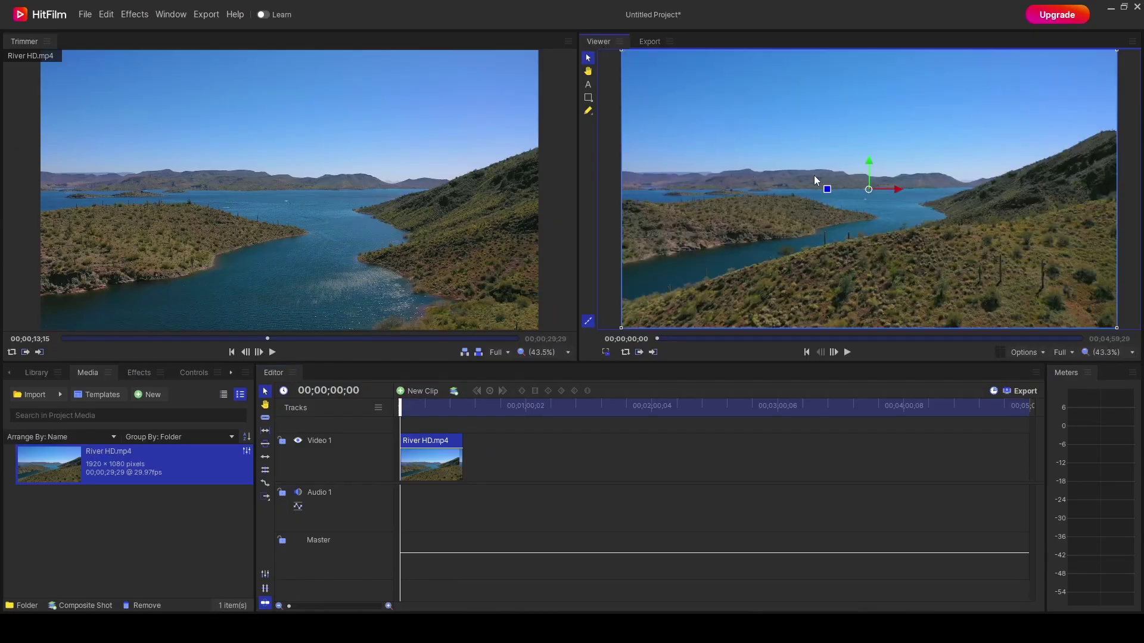
left_click(846, 352)
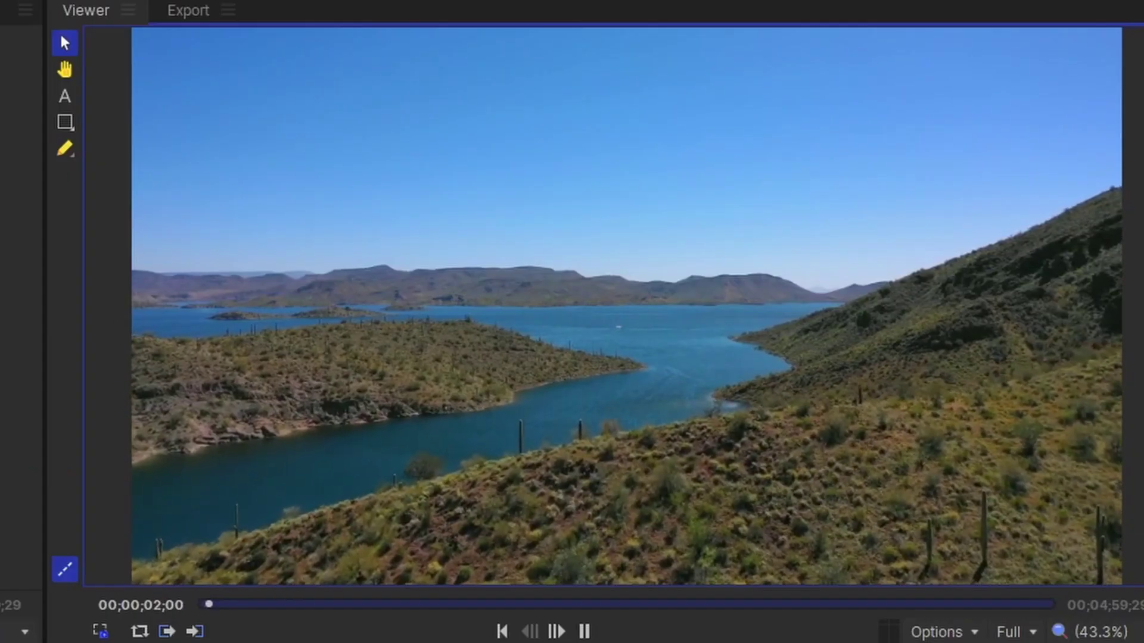
key("space")
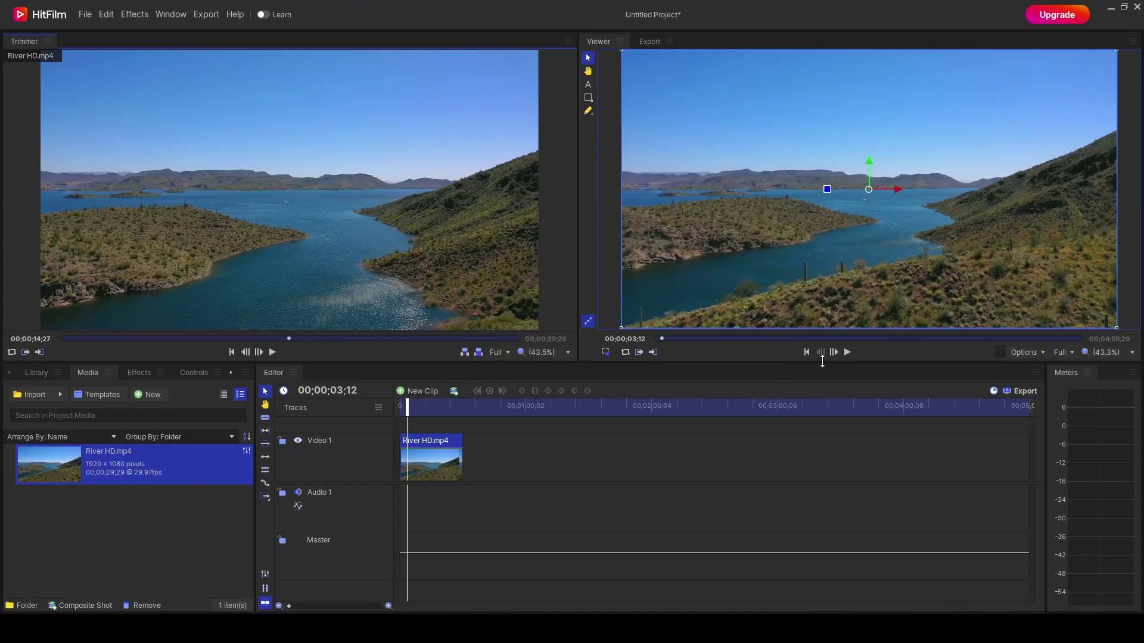
key("space")
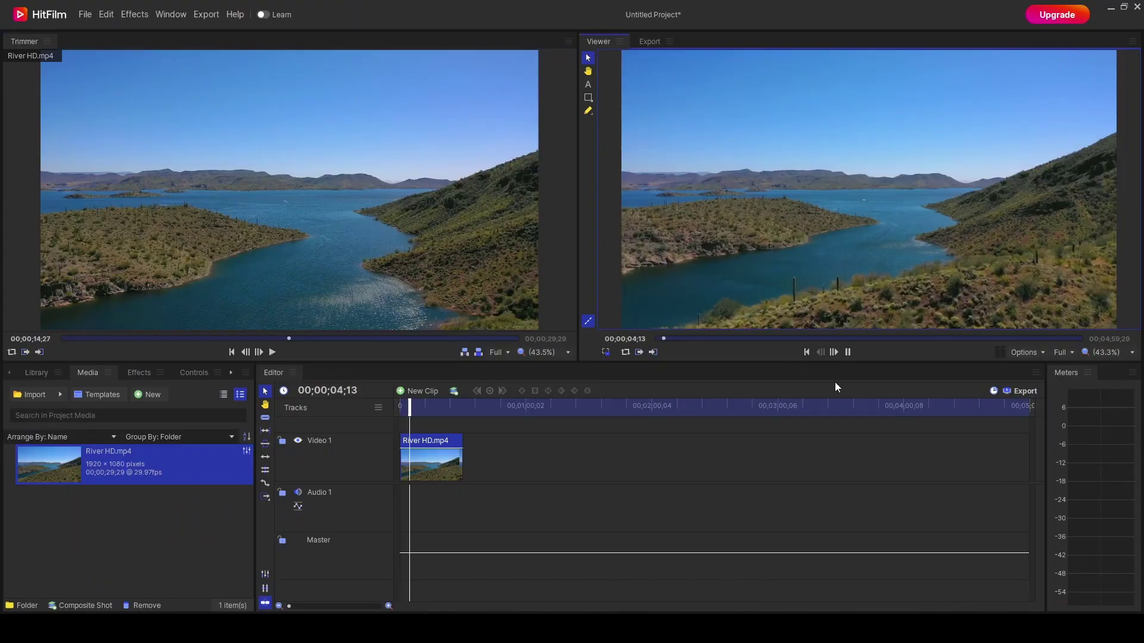
Export the timeline to a file named test-1080p using the YouTube 1080p HD preset
left_click(847, 352)
left_click(646, 42)
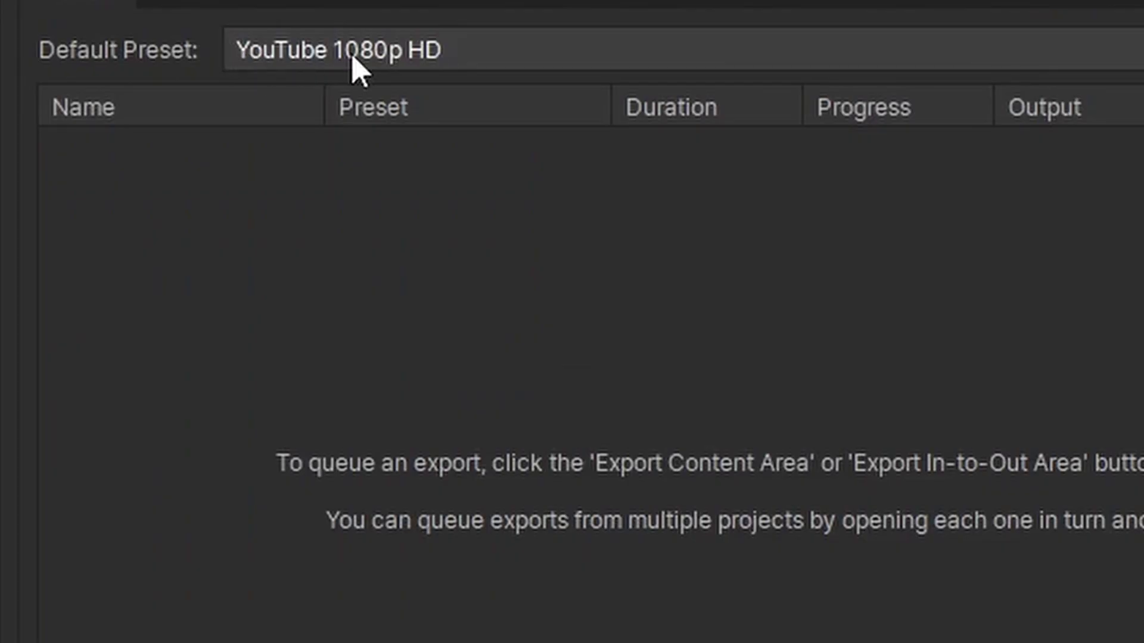
left_click(689, 87)
key("Escape")
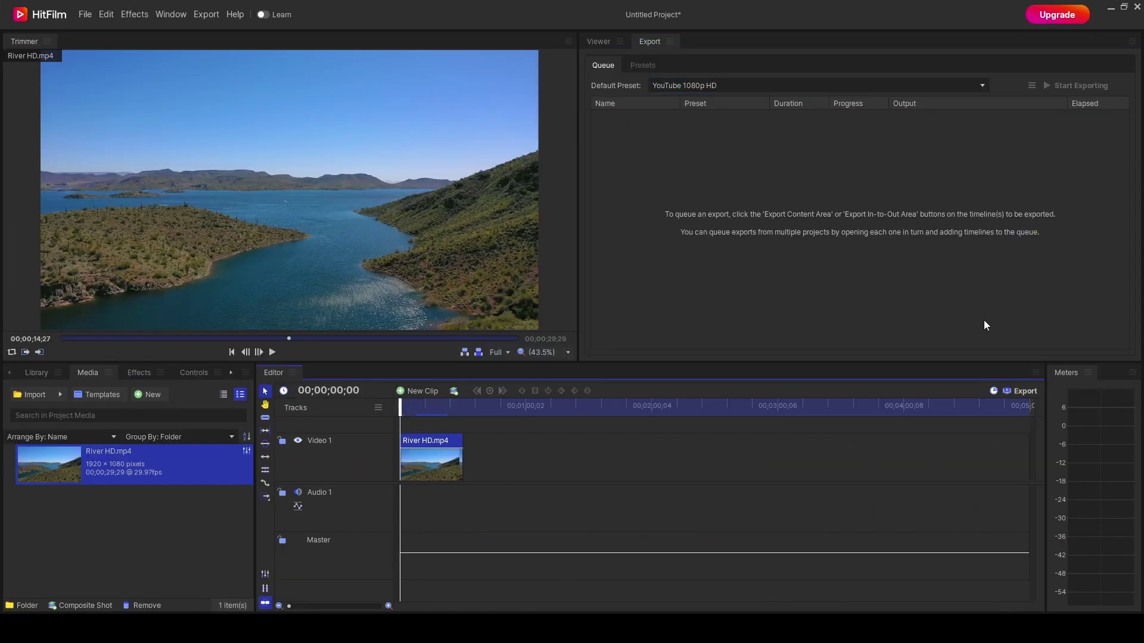
left_click(1015, 393)
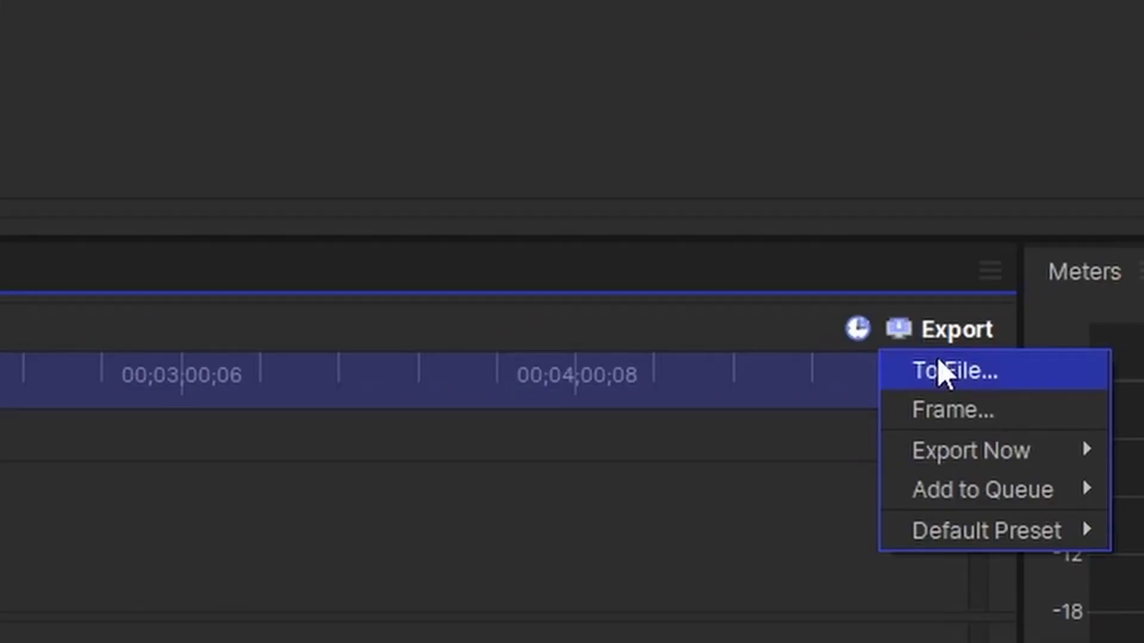
left_click(1020, 405)
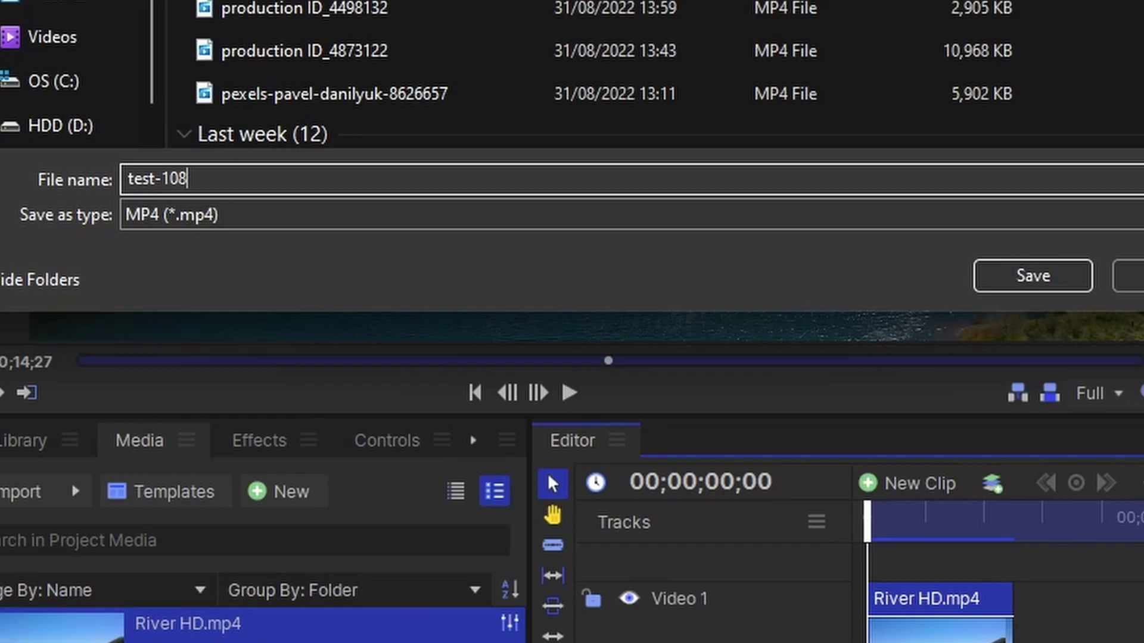
type("-1080p")
key("Return")
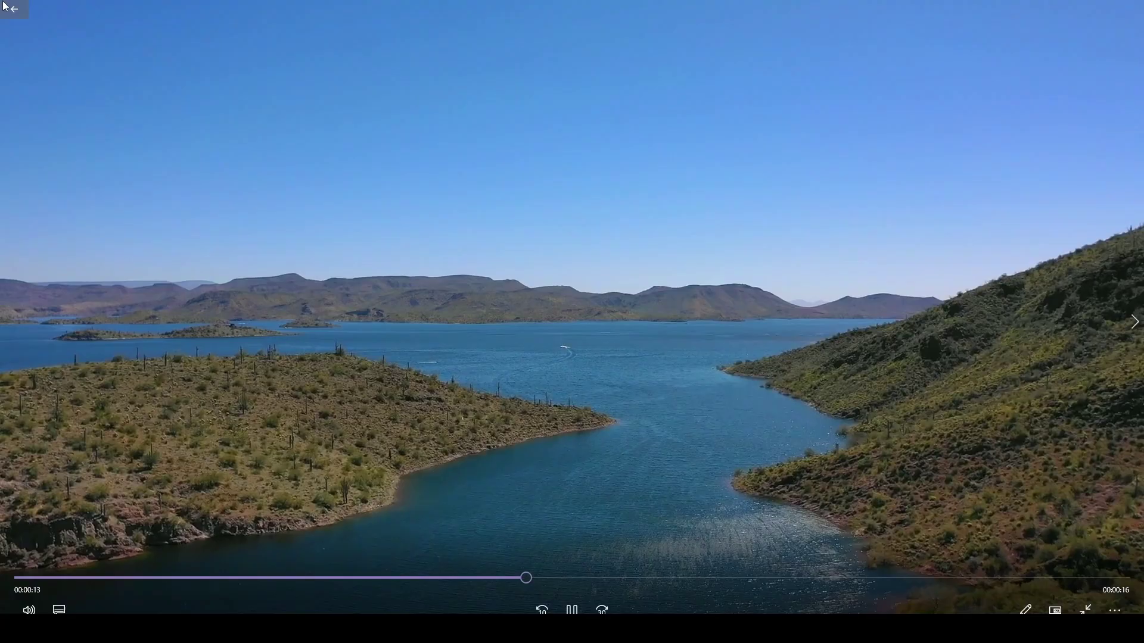
Close the player and return to the export queue showing test-1080p.mp4 as Finished
left_click(1130, 7)
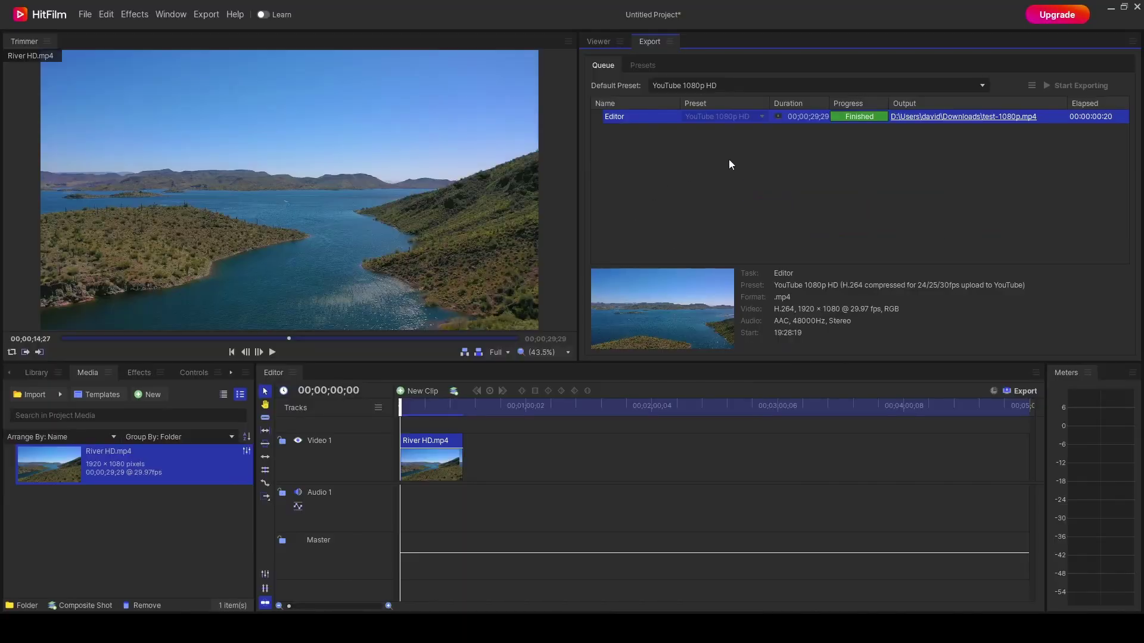
Switch the default preset to Facebook 720p HD and export the timeline to Downloads as test-720p
left_click(698, 87)
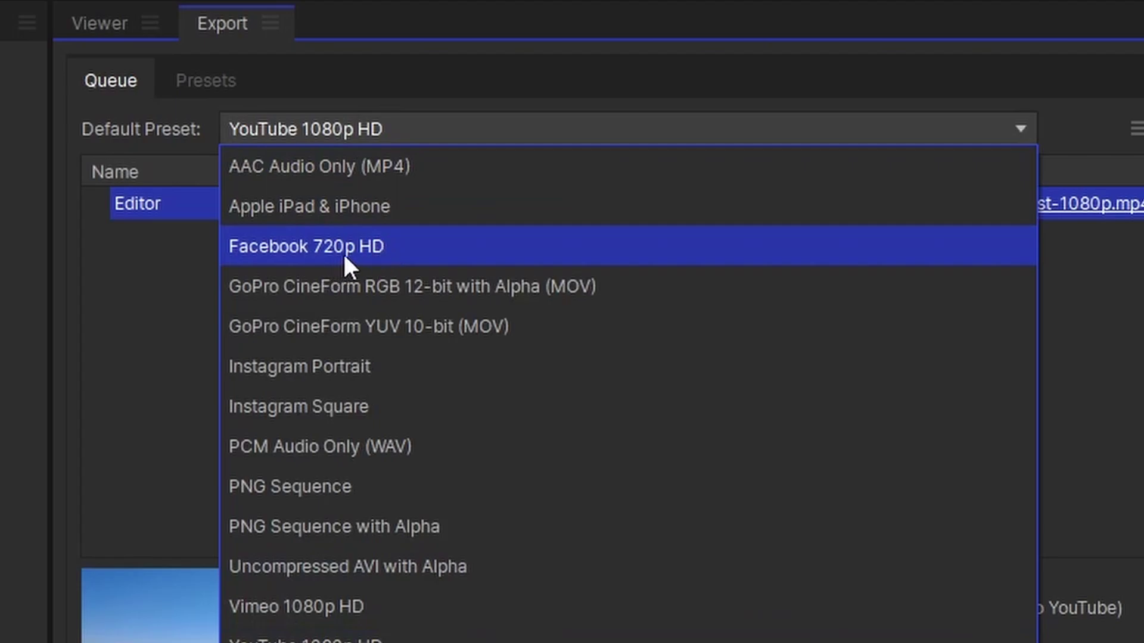
left_click(384, 251)
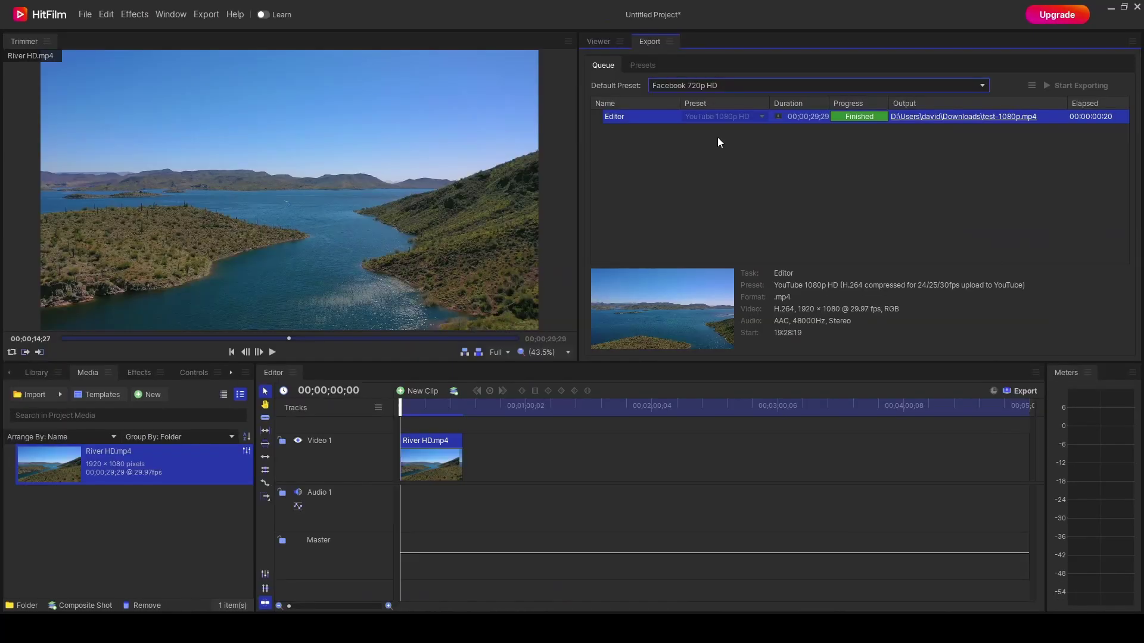
left_click(1007, 389)
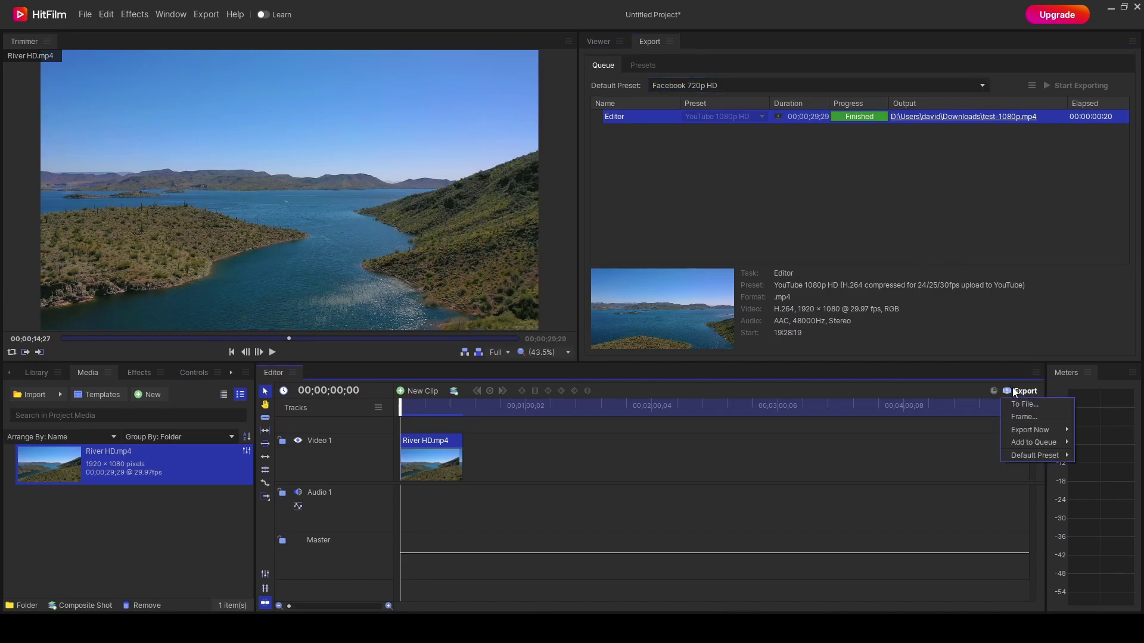
left_click(1021, 401)
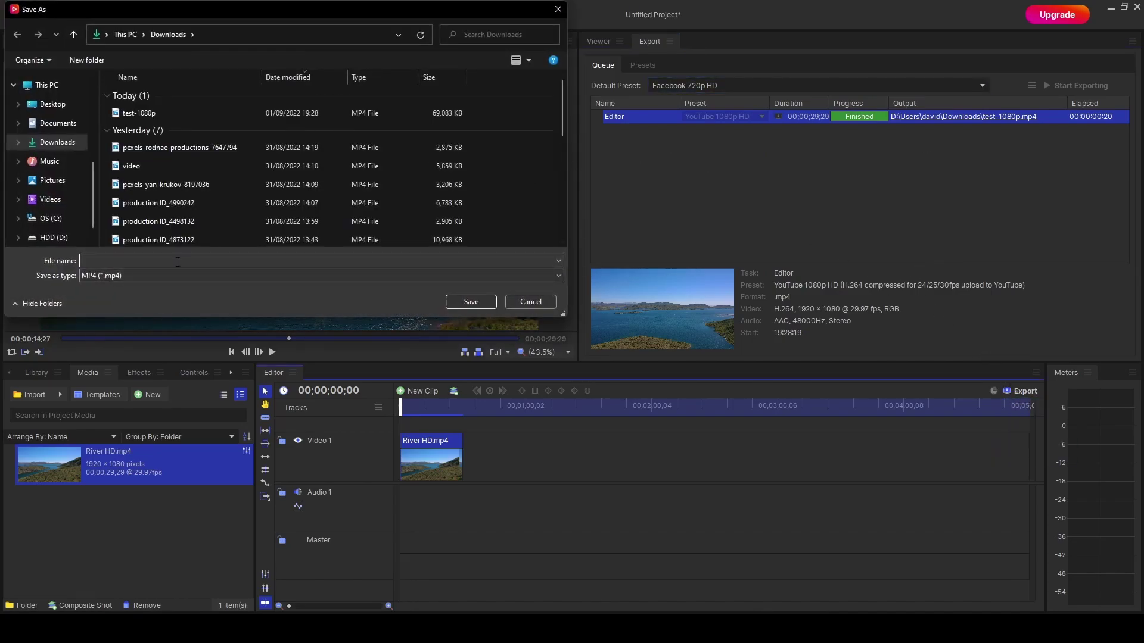
left_click(139, 113)
left_click(135, 260)
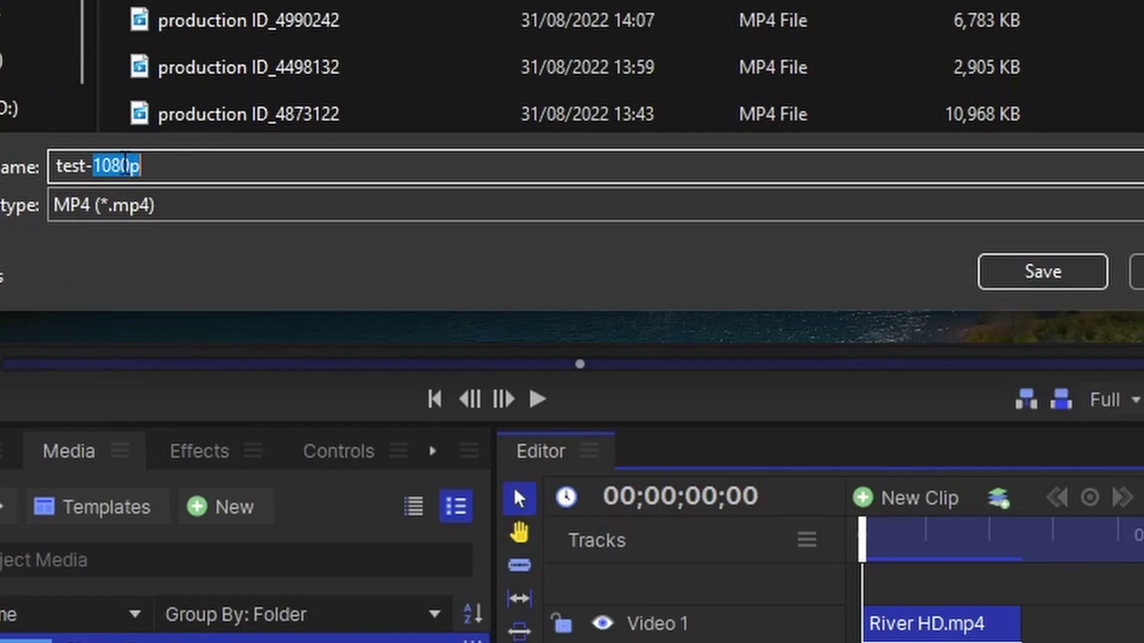
type("72")
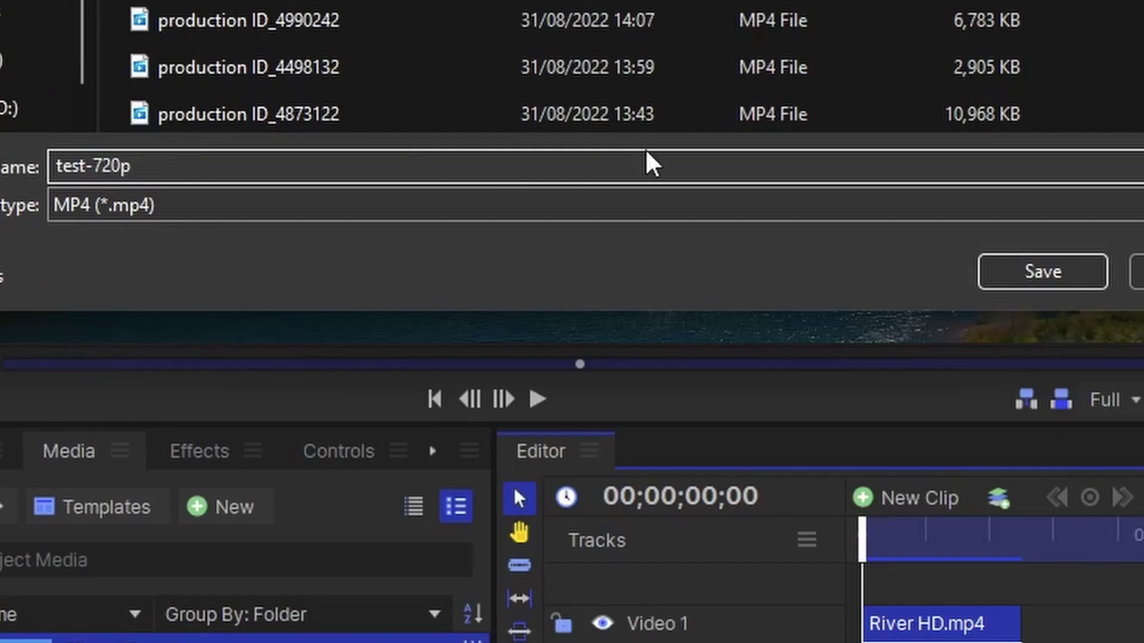
left_click(1043, 271)
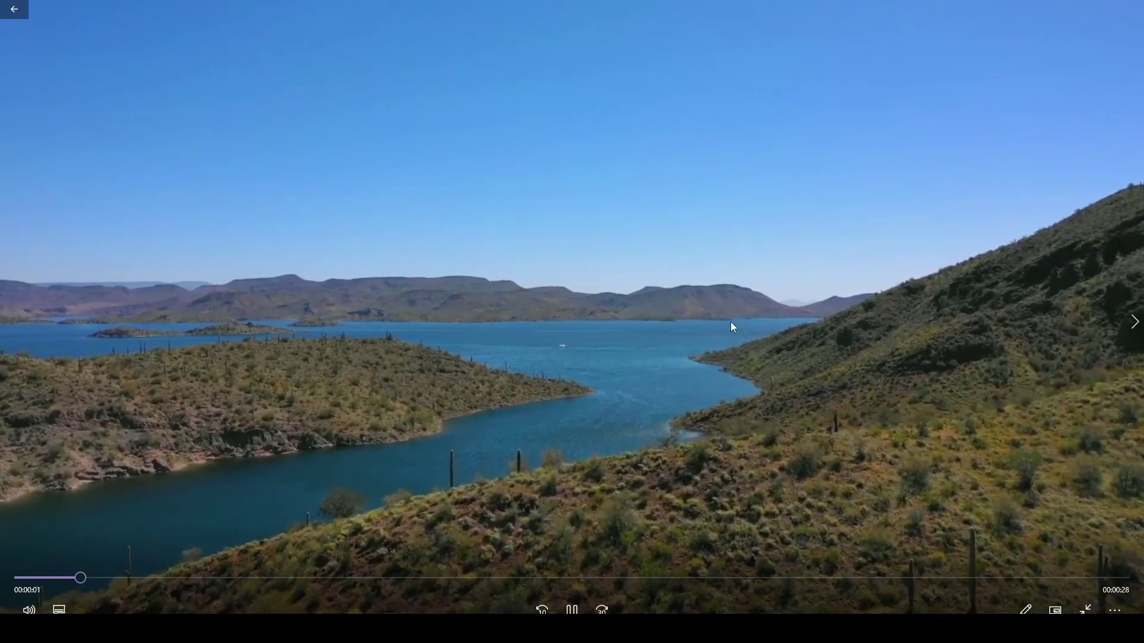
Pause the watermark-free test-720p playback at 00:00:02
left_click(531, 437)
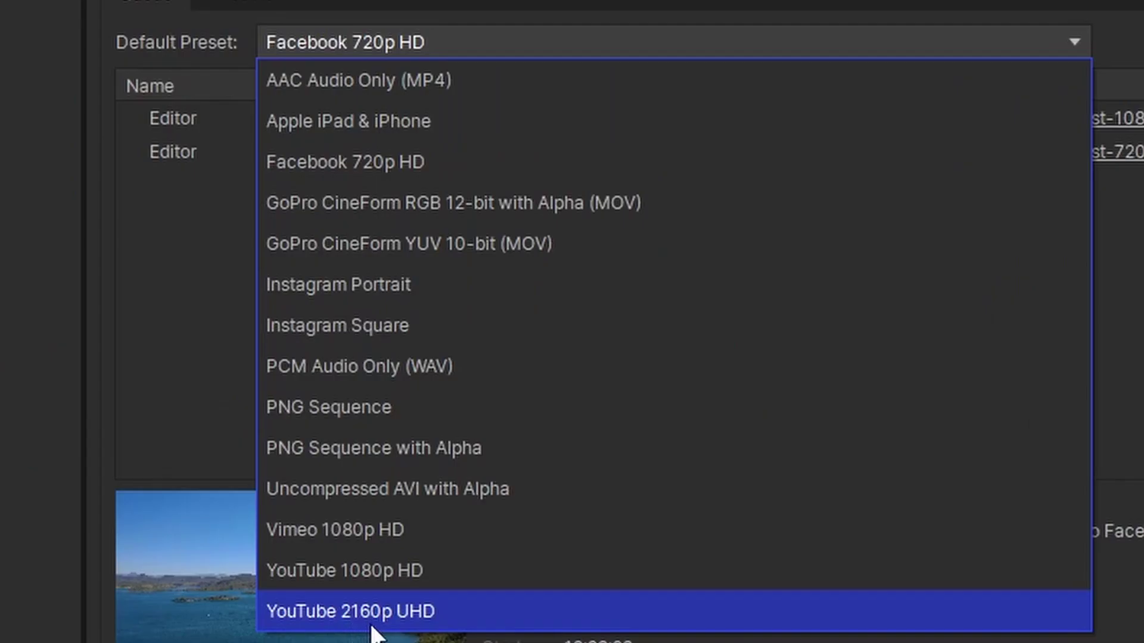
Set the default preset to YouTube 2160p UHD and export the timeline to Downloads as test-2160p
left_click(453, 623)
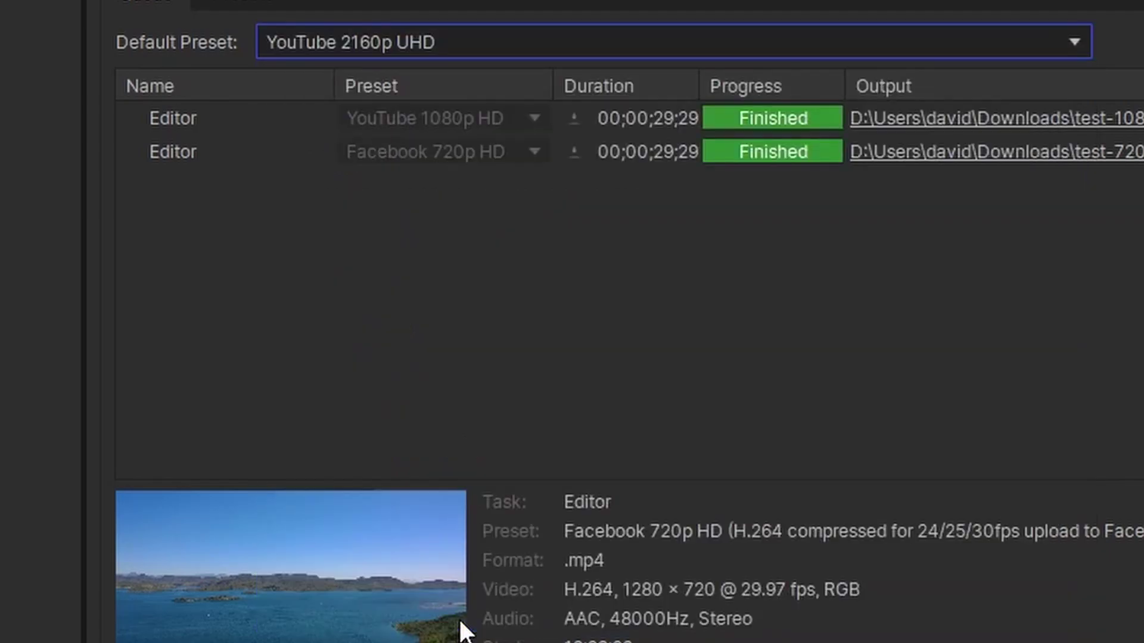
left_click(322, 43)
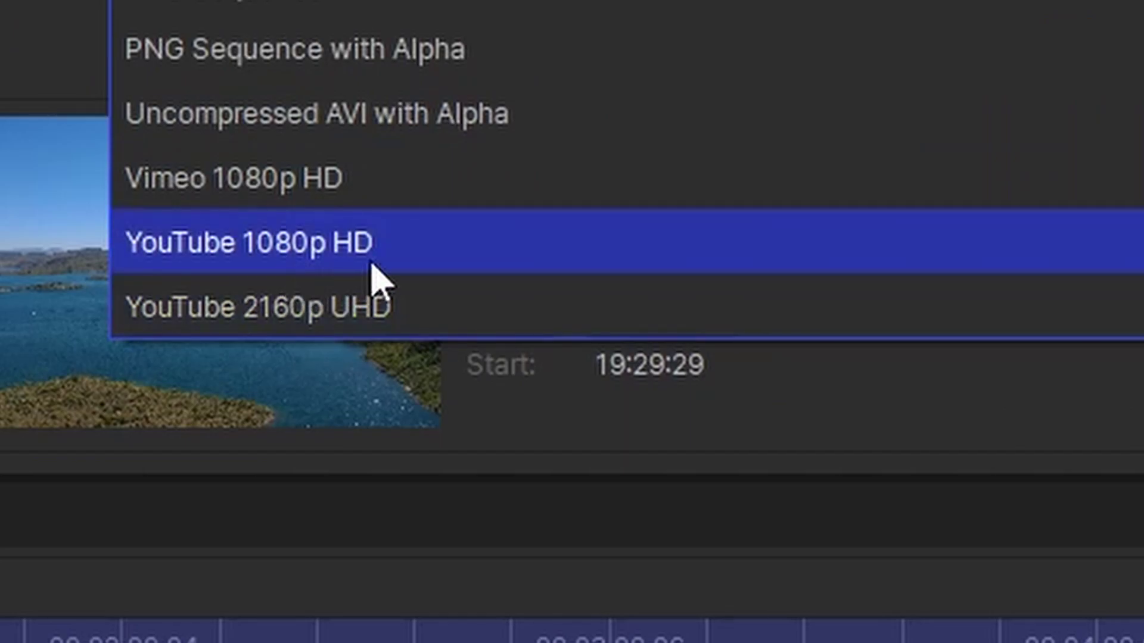
left_click(369, 322)
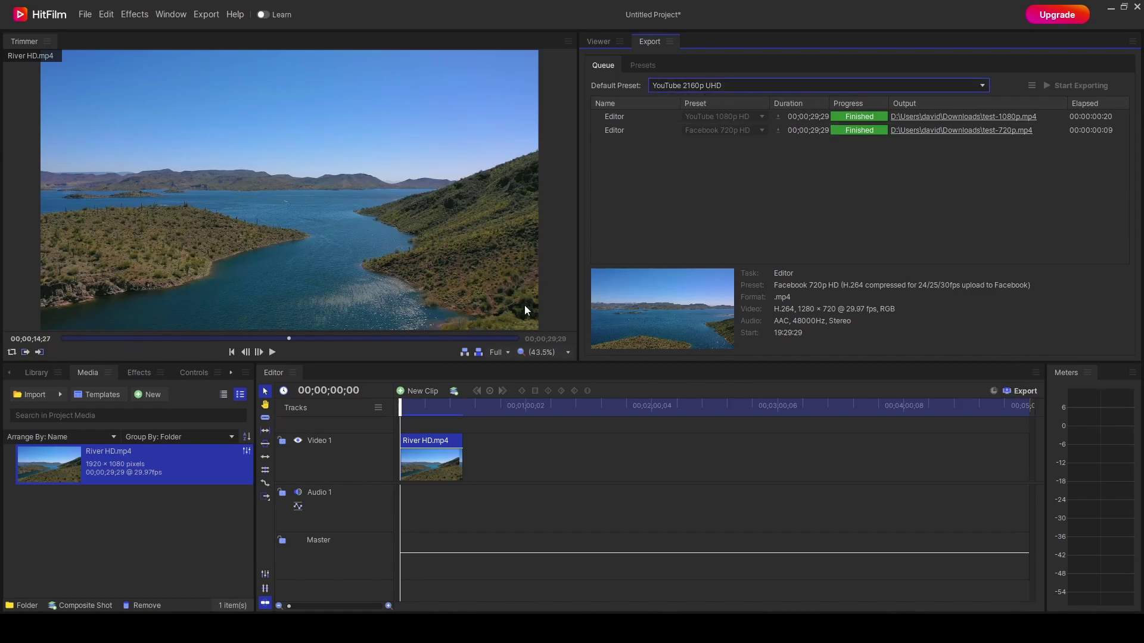
left_click(961, 130)
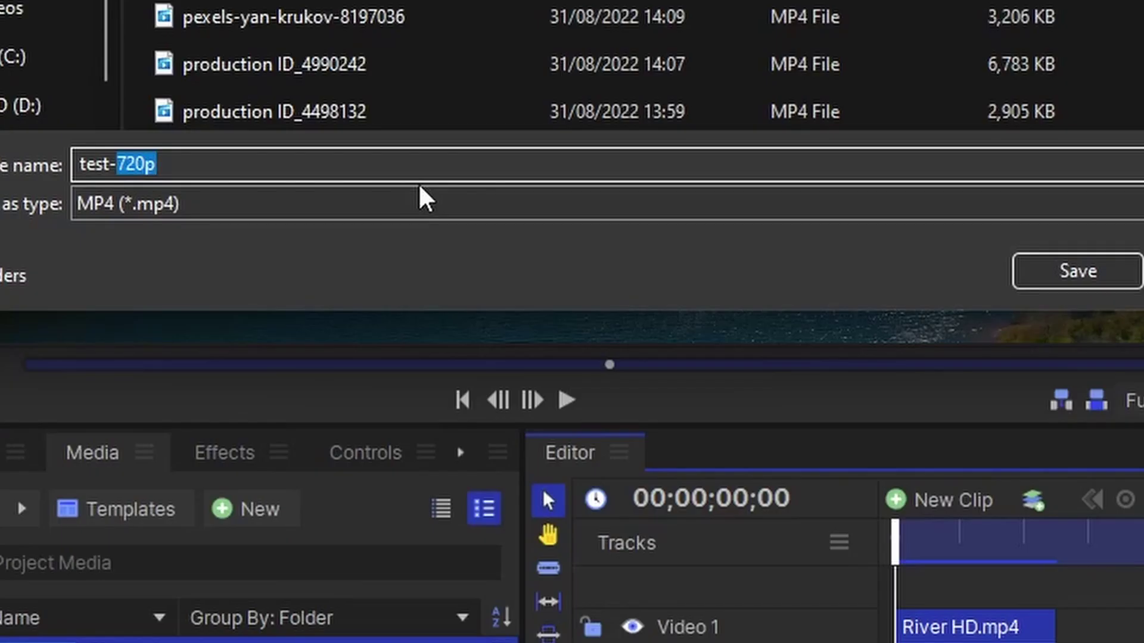
type("2")
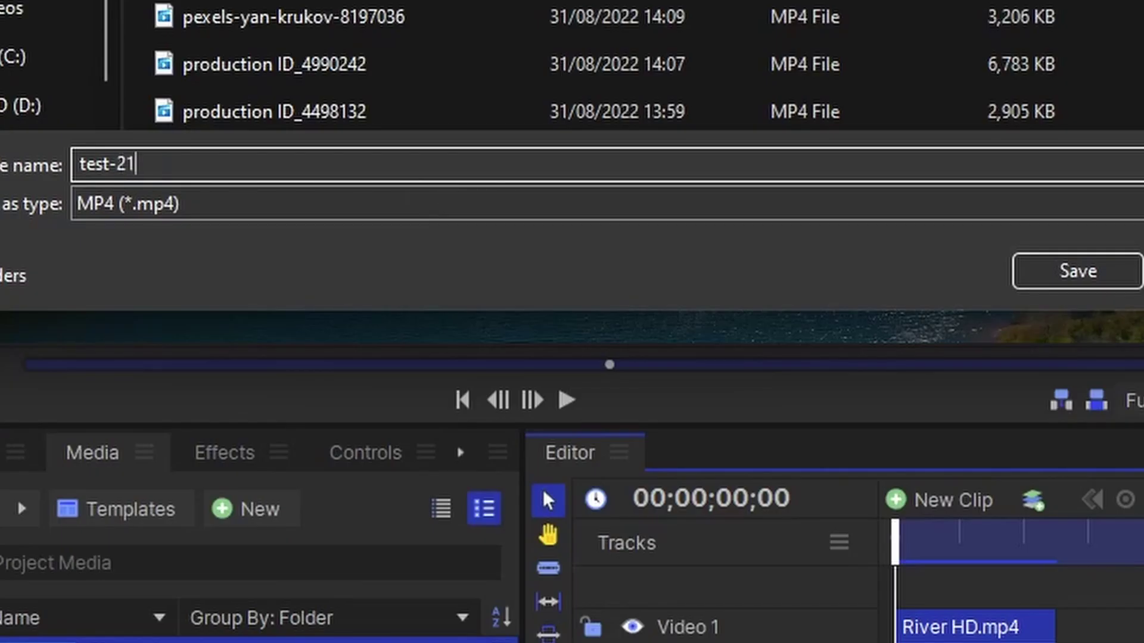
left_click(1069, 279)
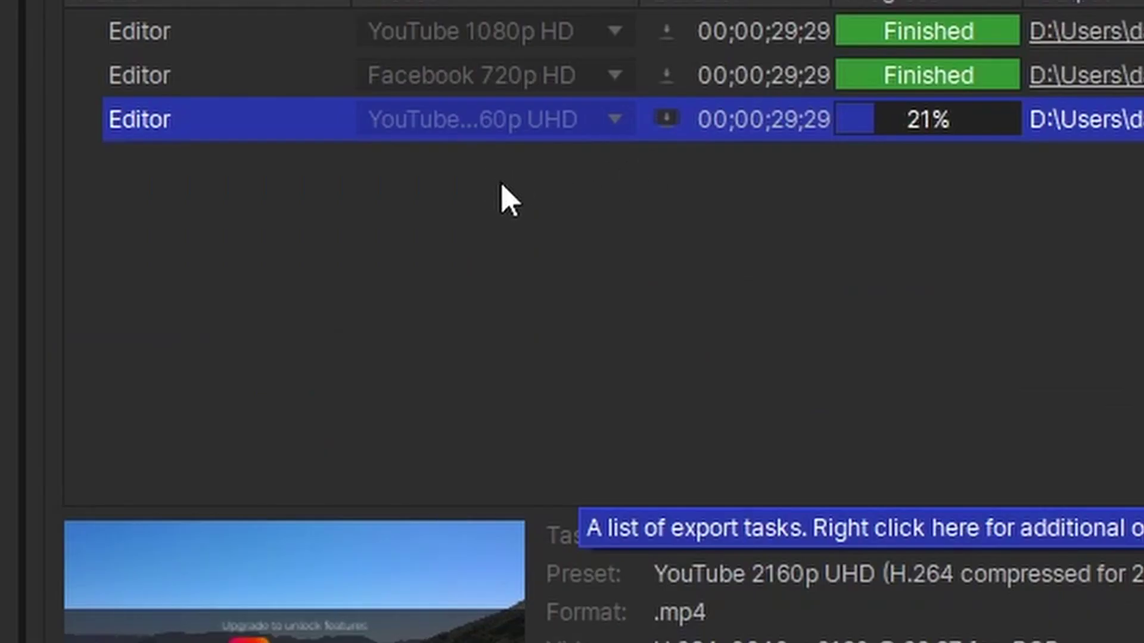
Deselect the running YouTube 2160p UHD task and wait for it to reach 100%
left_click(725, 181)
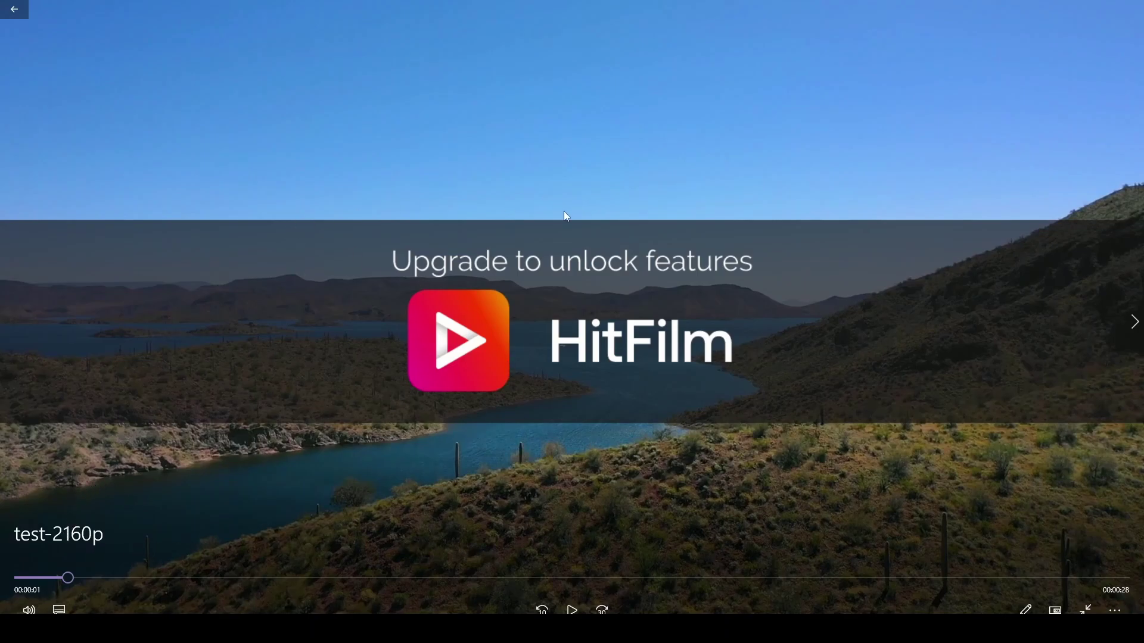
Play test-2160p.mp4 in Windows Media Player to check the HitFilm upgrade watermark
left_click(580, 610)
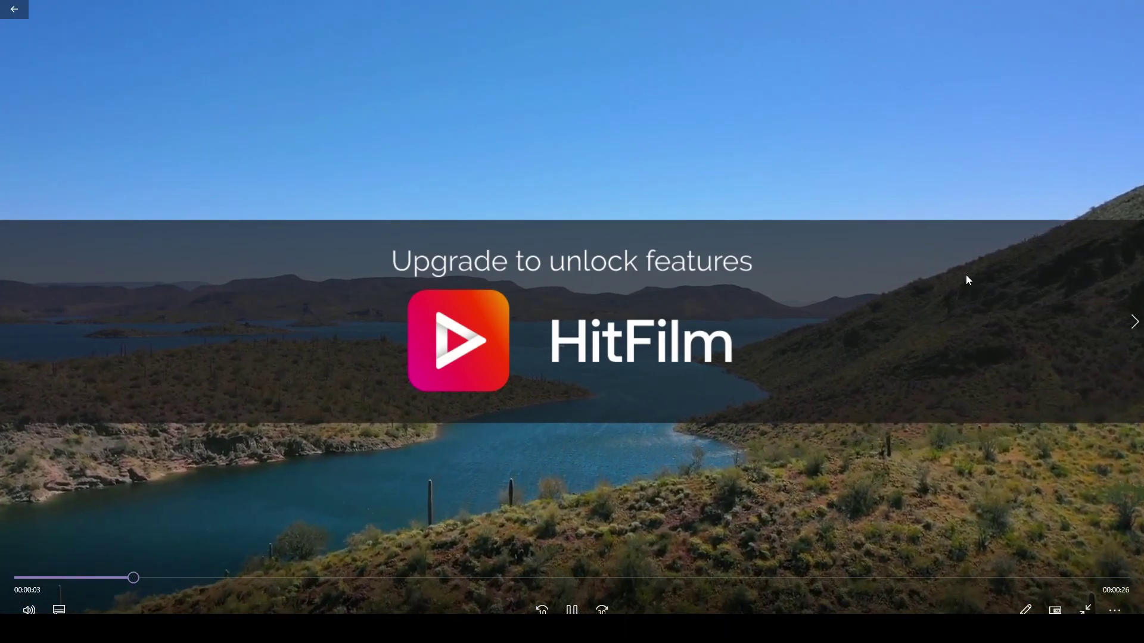